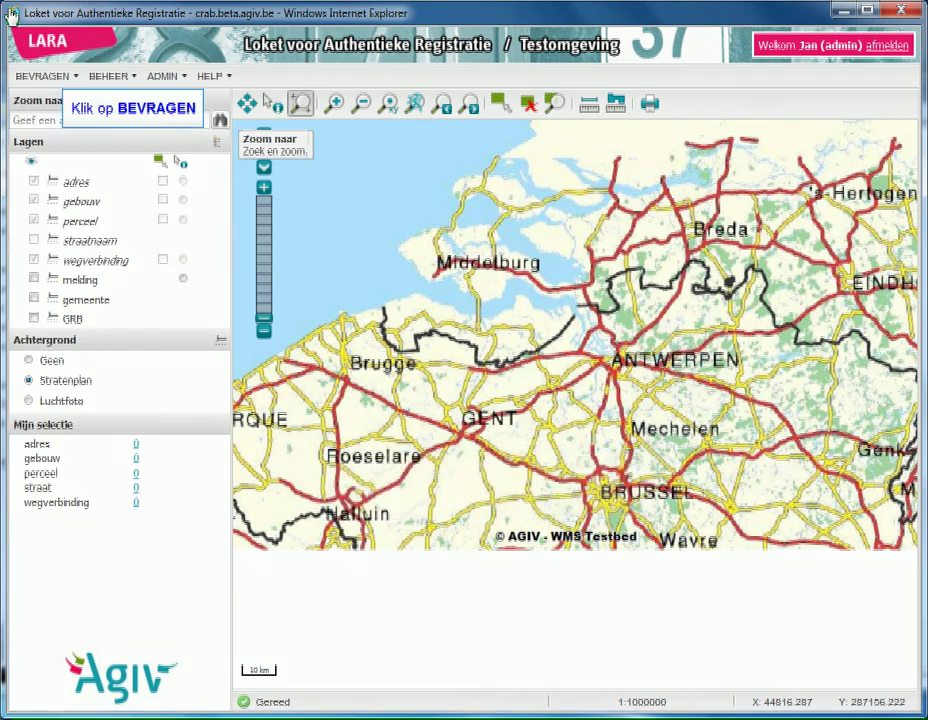
click(44, 76)
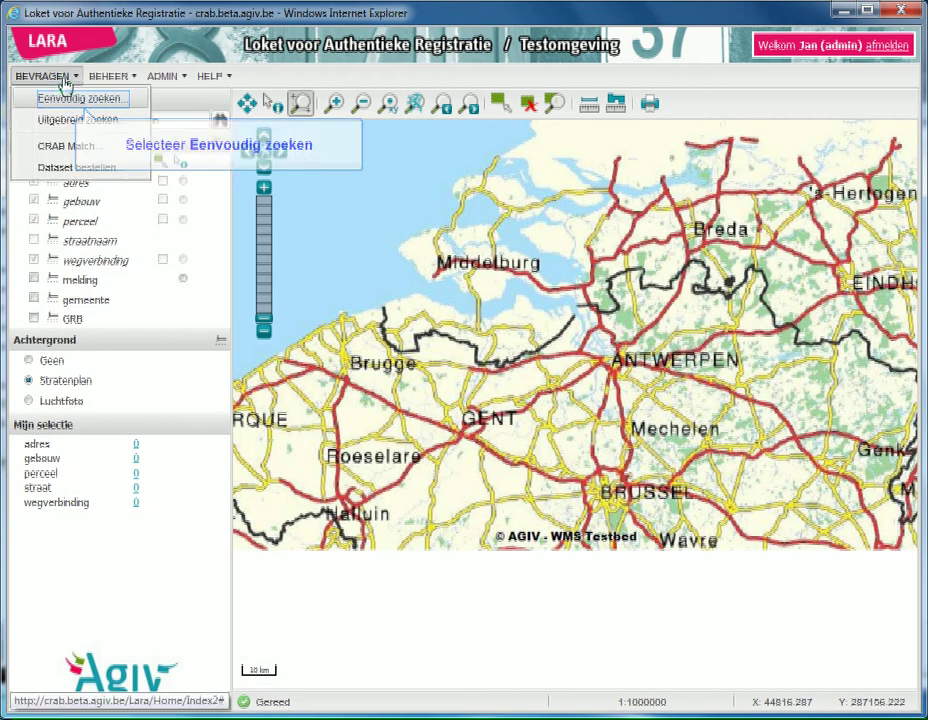
click(68, 99)
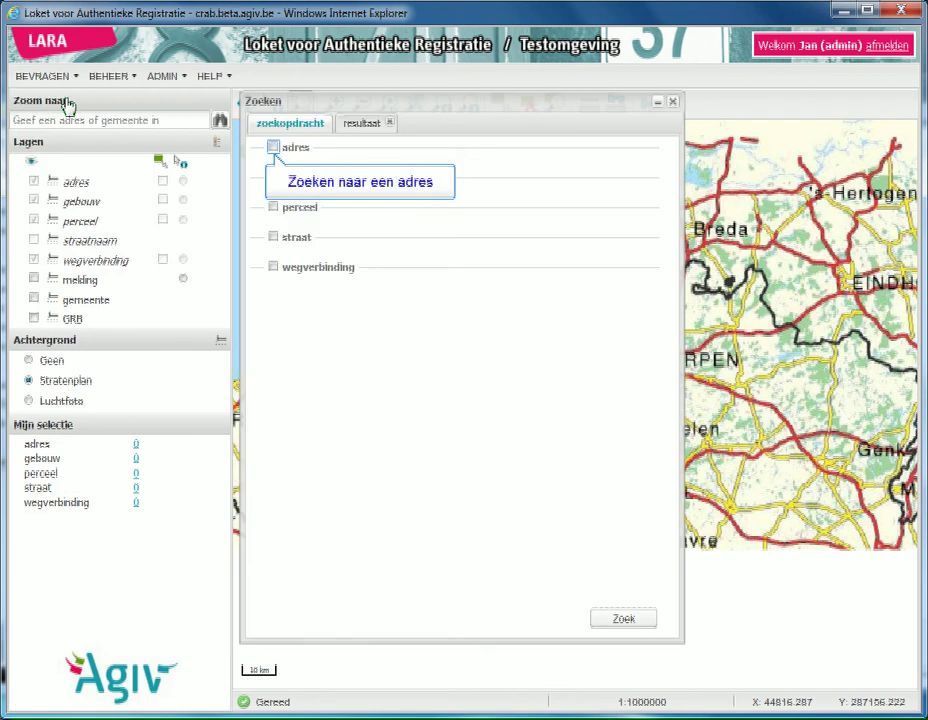
click(274, 148)
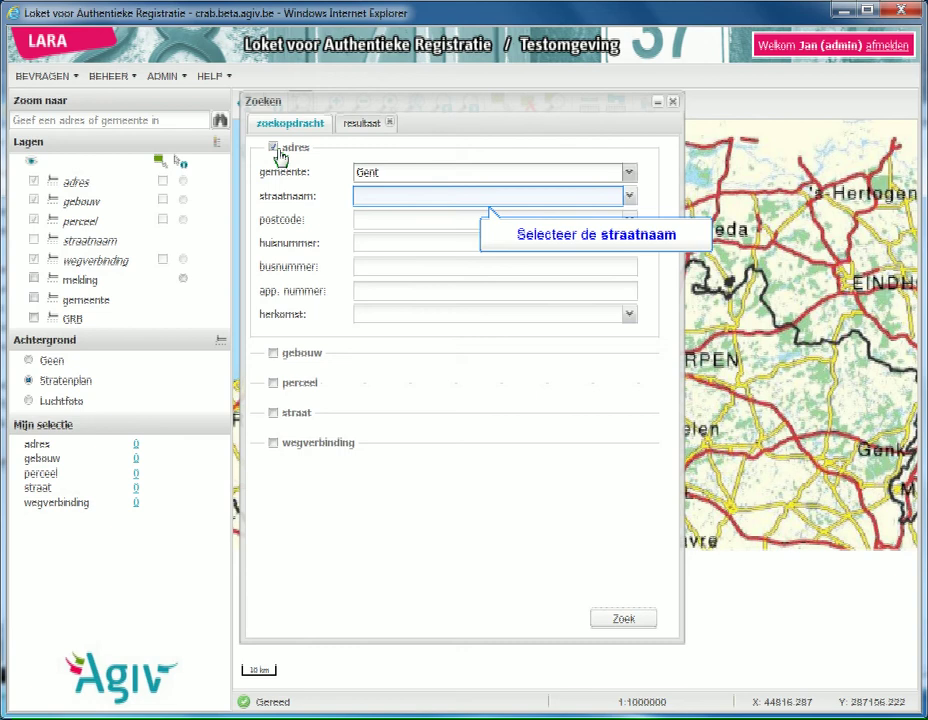
click(376, 204)
text(Bruss)
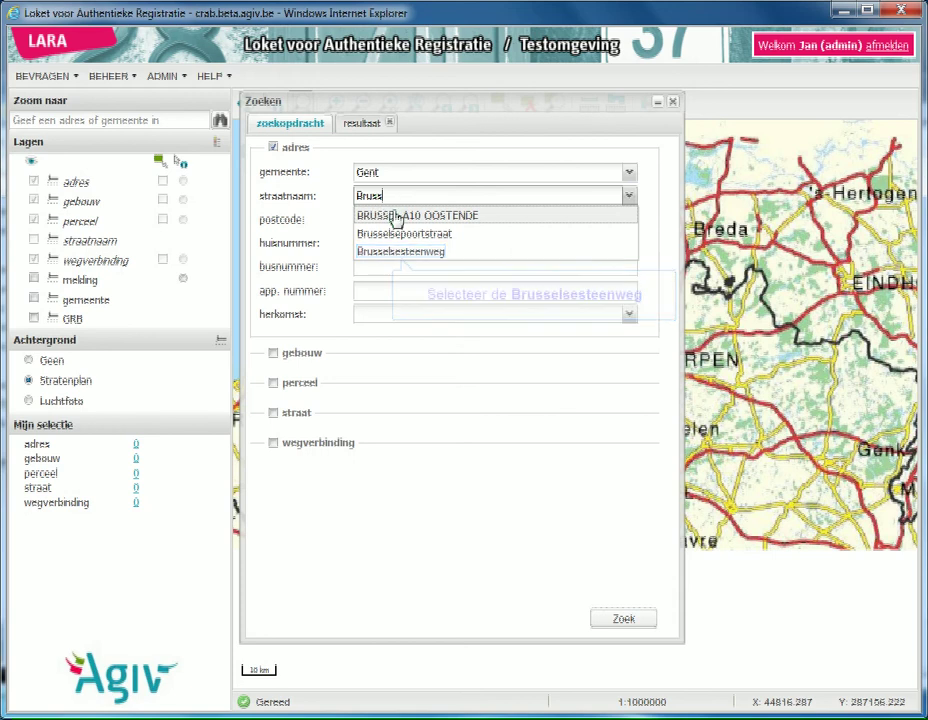
click(402, 256)
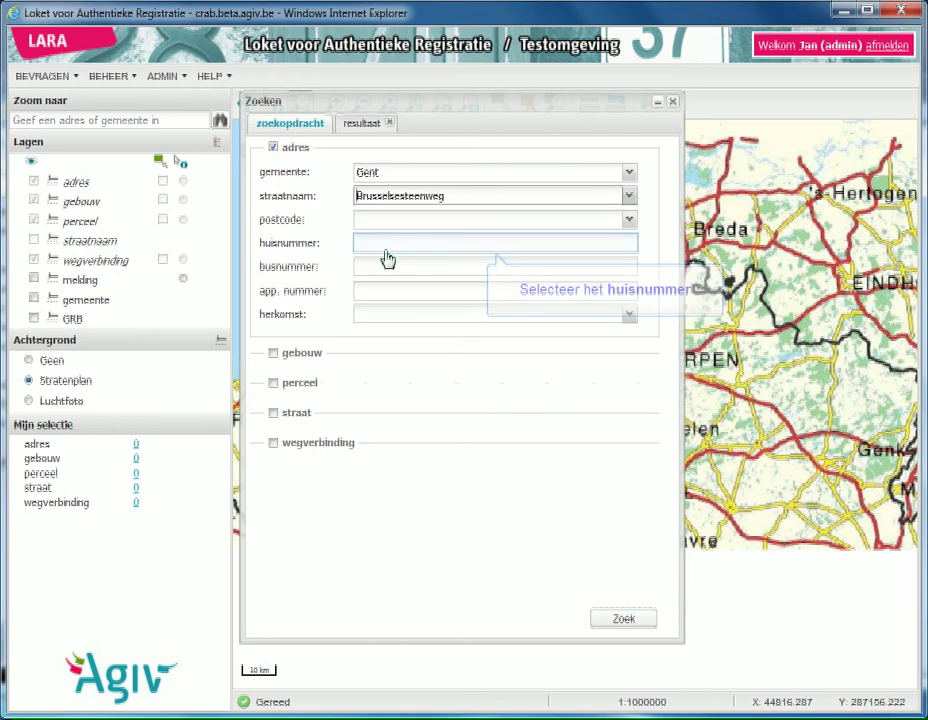
text(551)
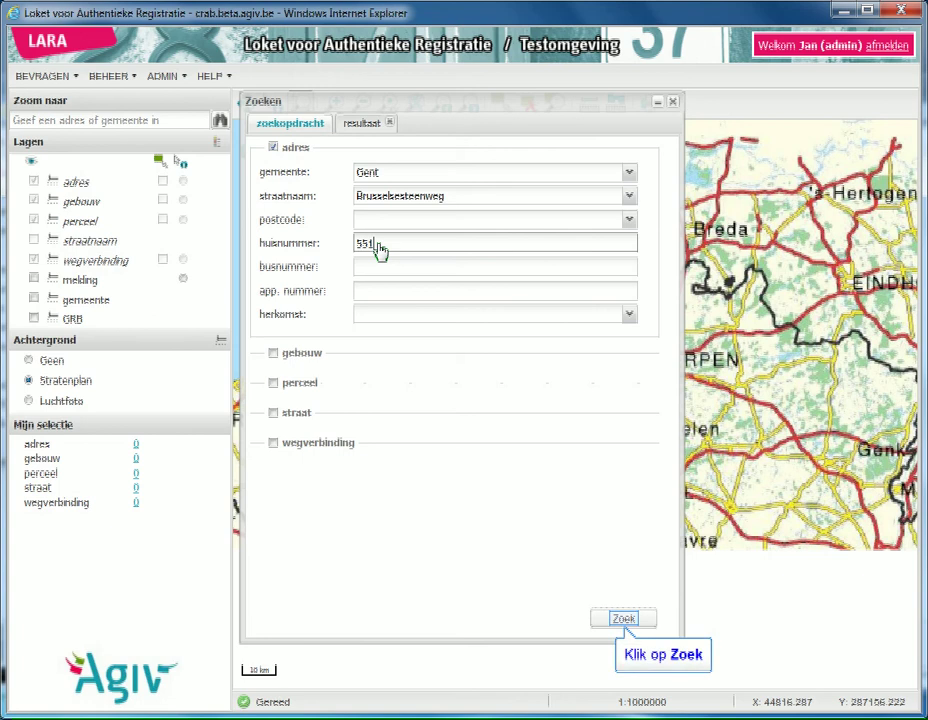
click(622, 619)
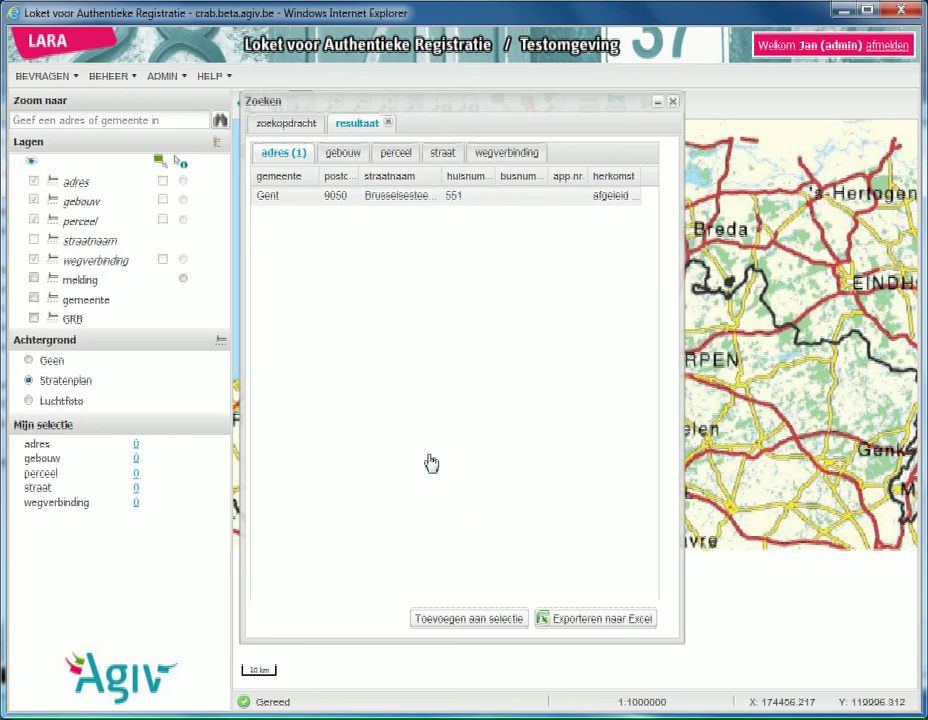
double_click(395, 197)
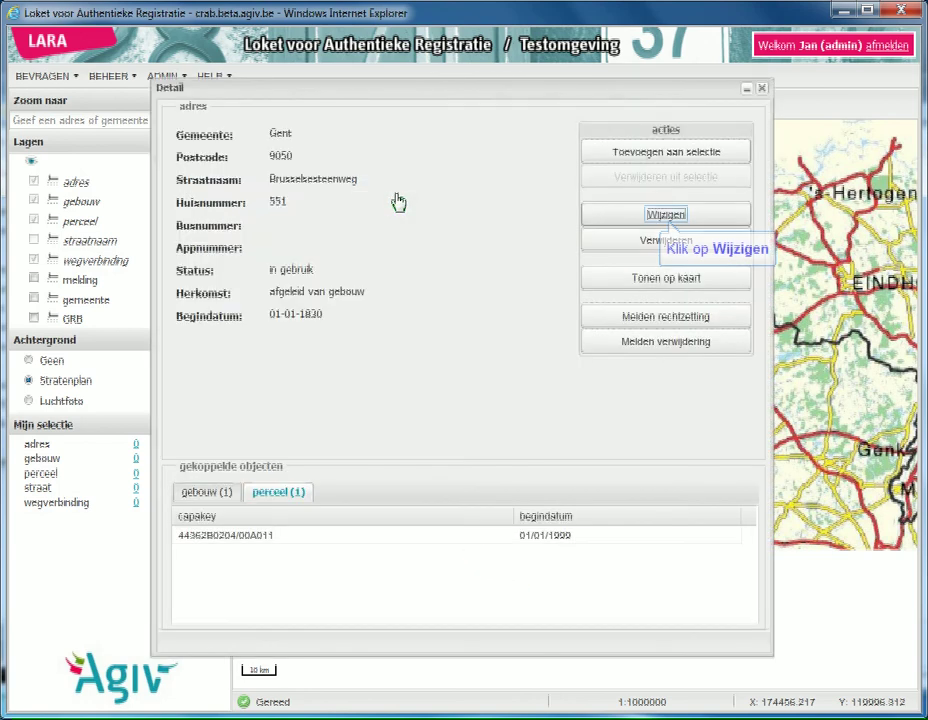
click(663, 216)
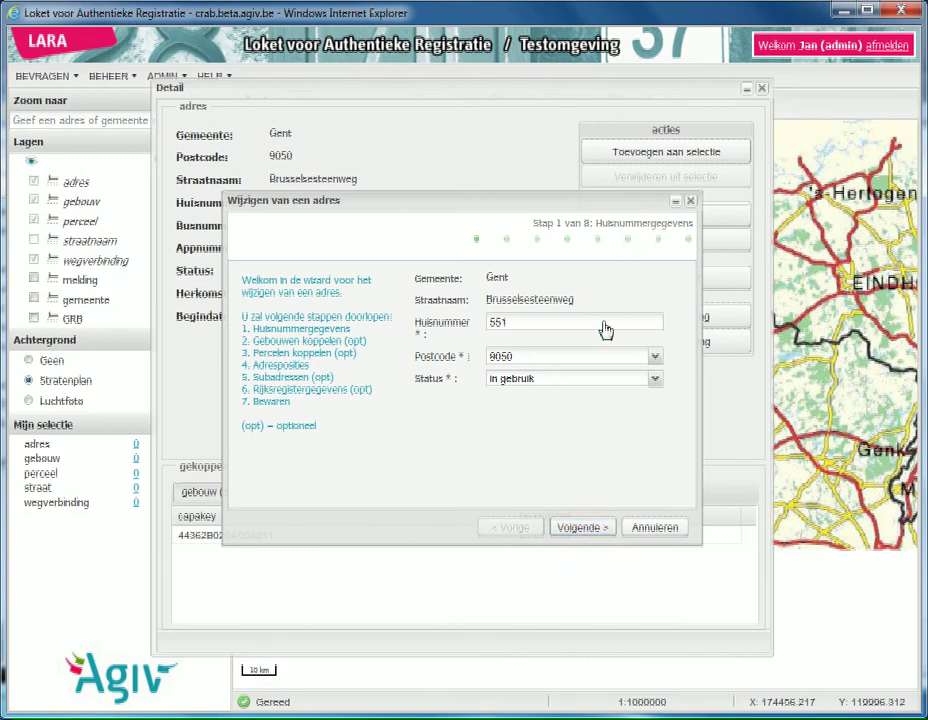
Step: Keep the house number, building, parcel and position unchanged, advancing to step 5, Subadressen
click(594, 530)
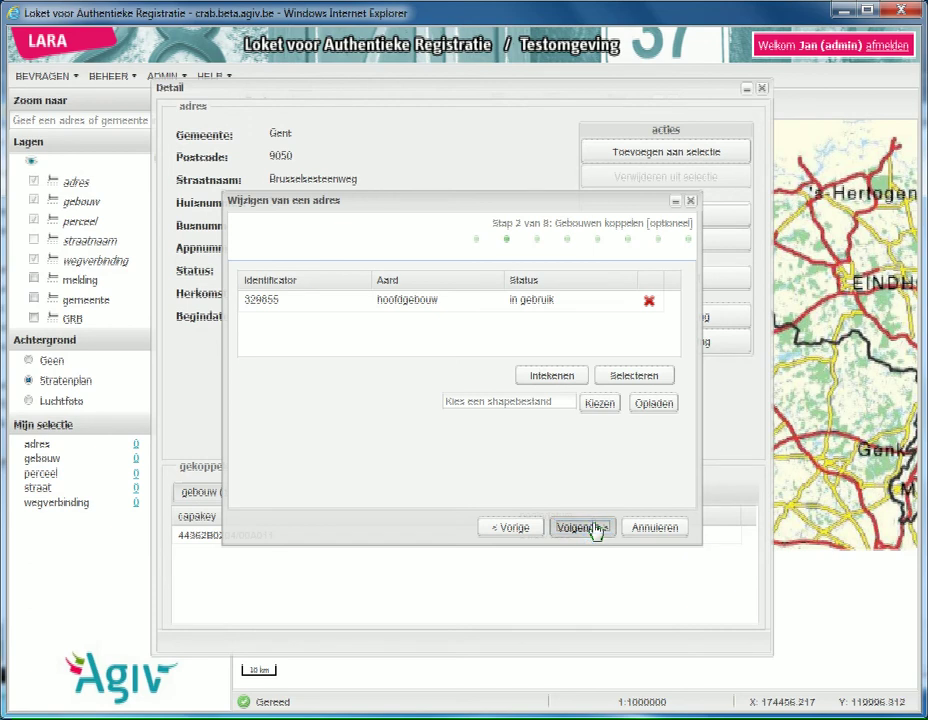
click(594, 530)
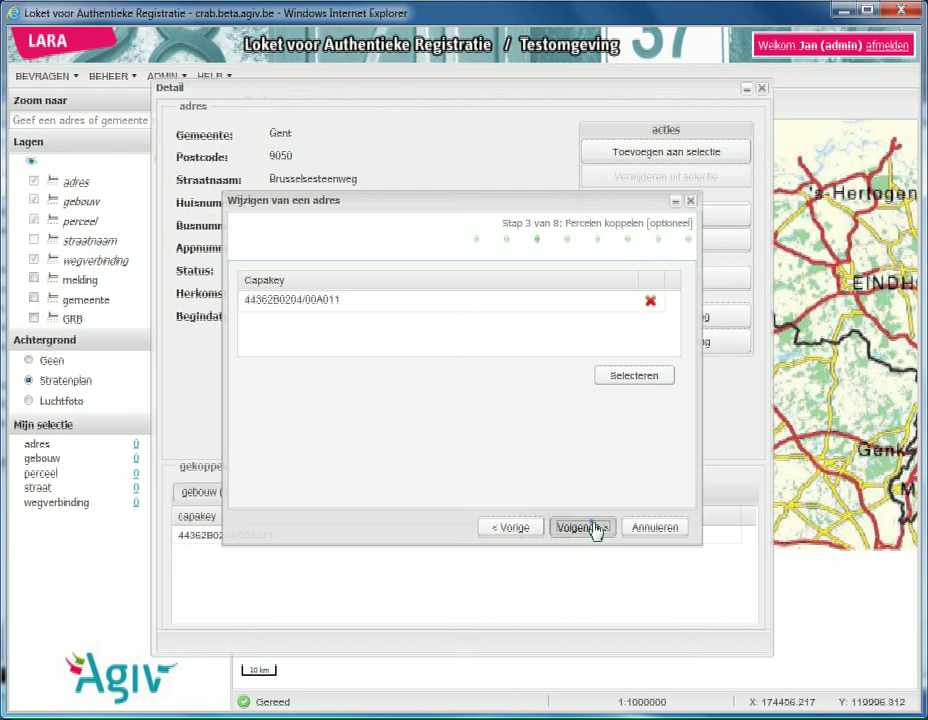
click(595, 530)
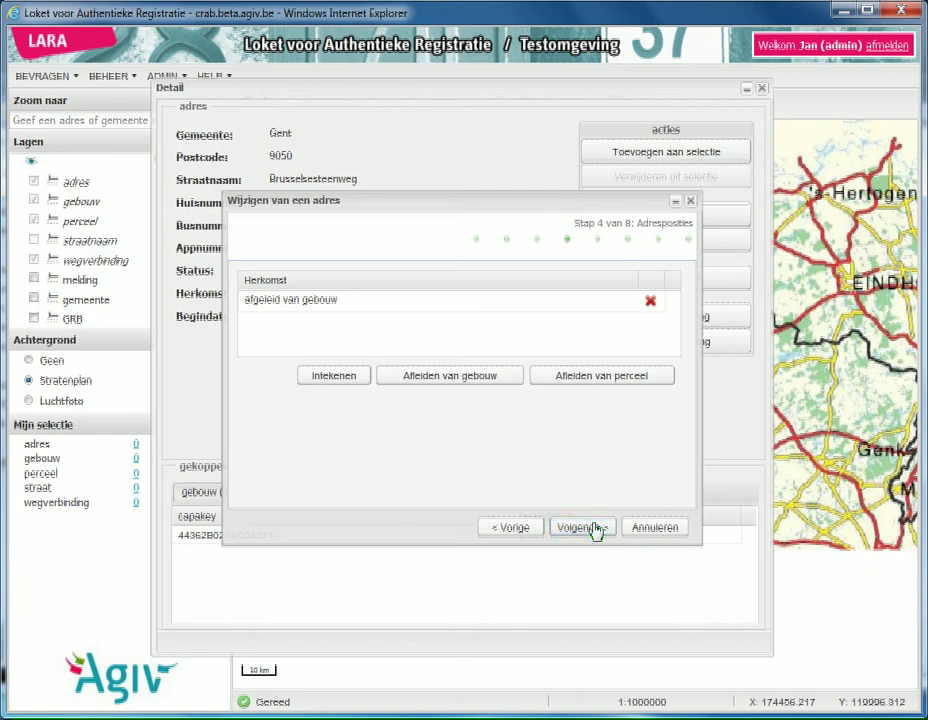
click(594, 530)
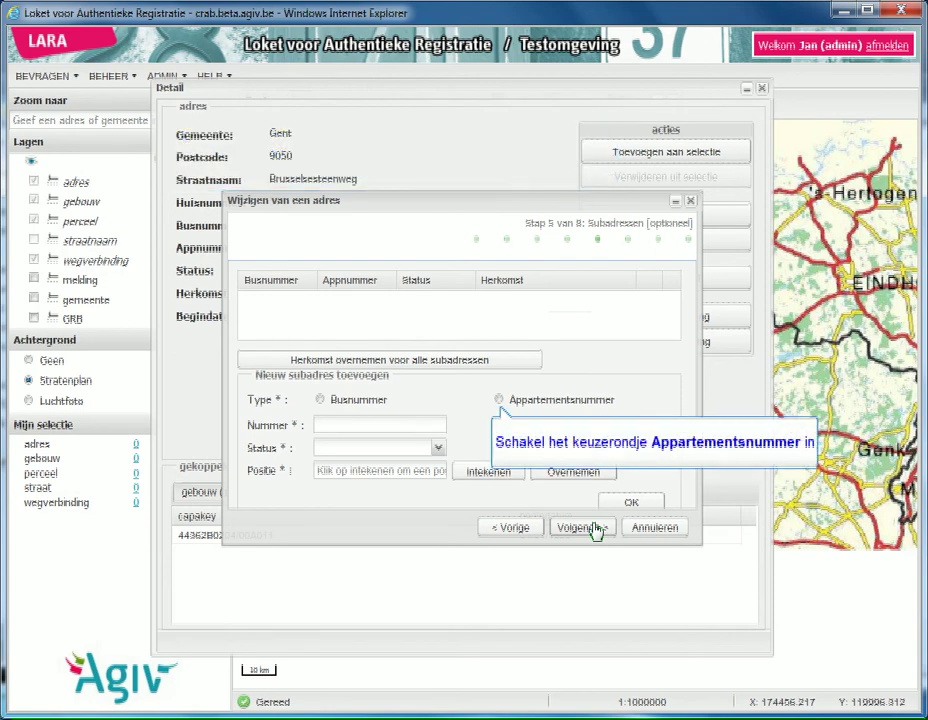
Step: Add apartment number 101 with status in gebruik to the sub-address list
click(499, 400)
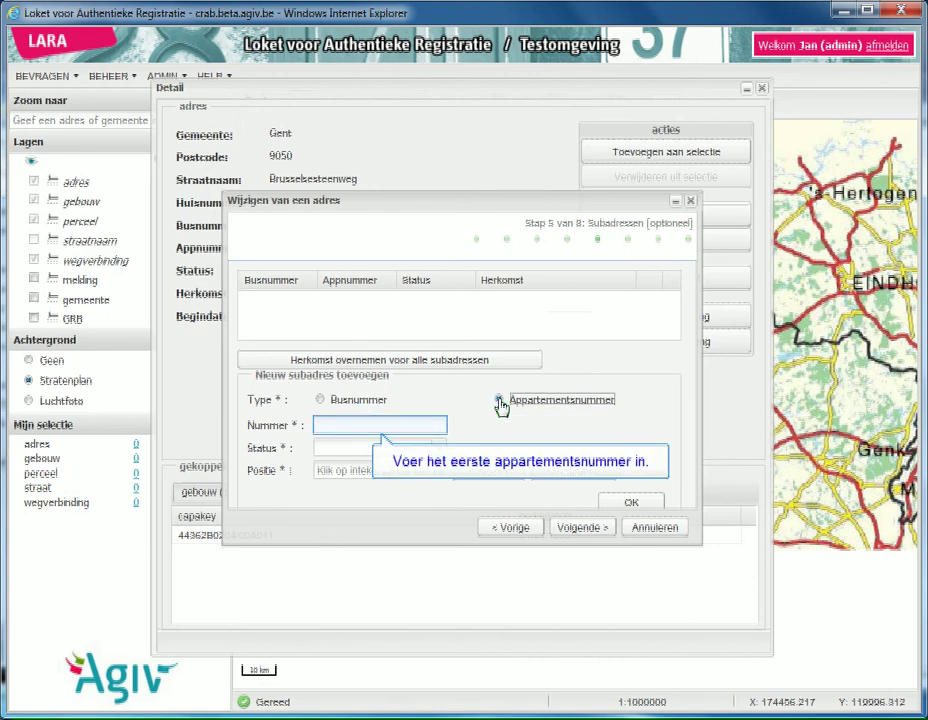
click(390, 430)
text(101)
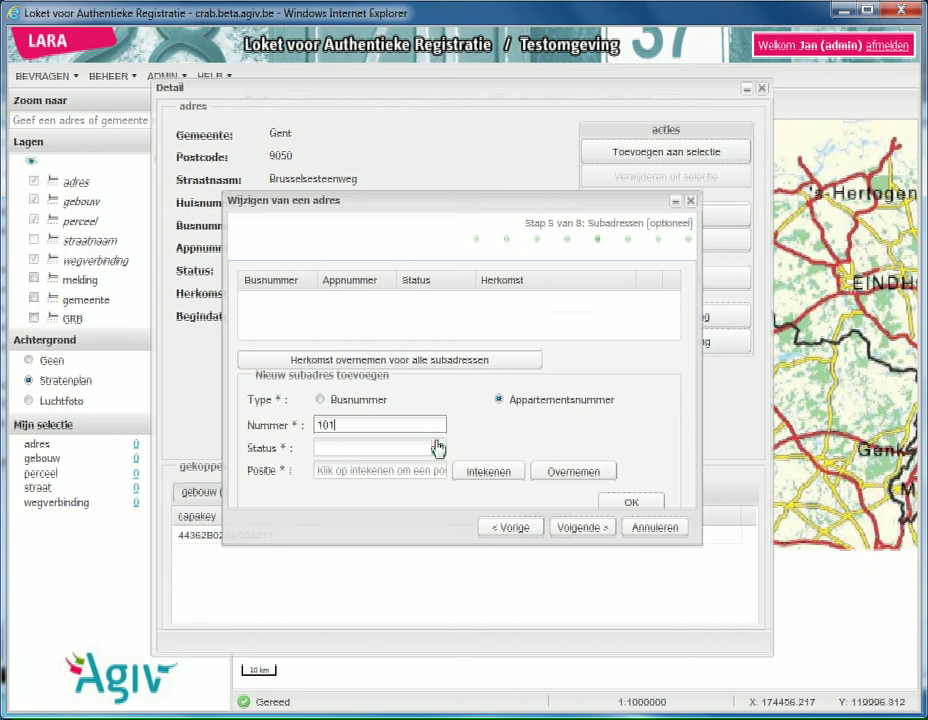
click(438, 450)
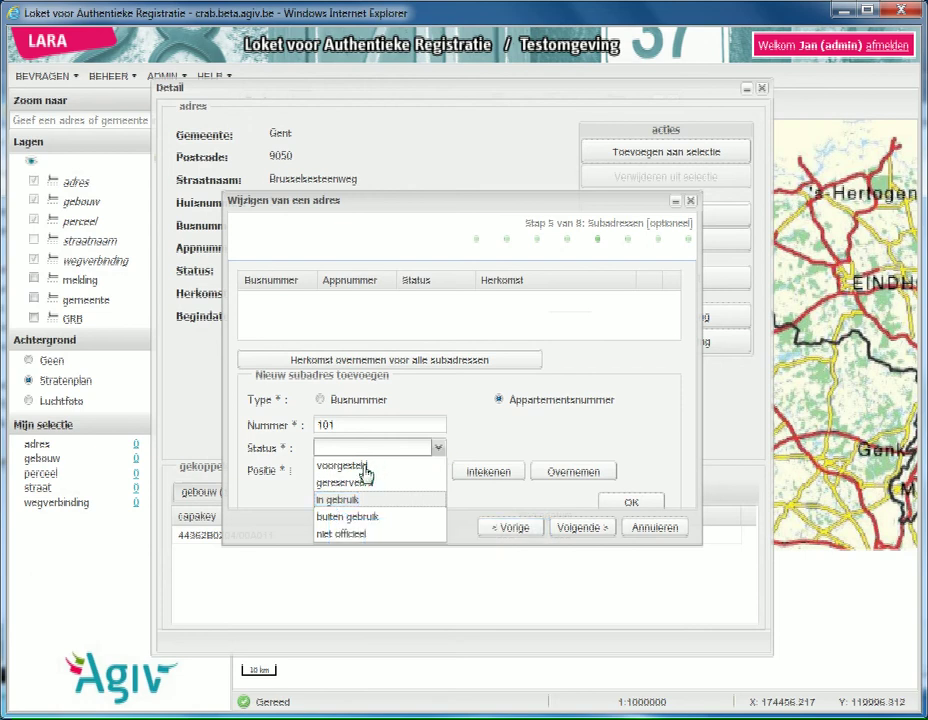
click(355, 500)
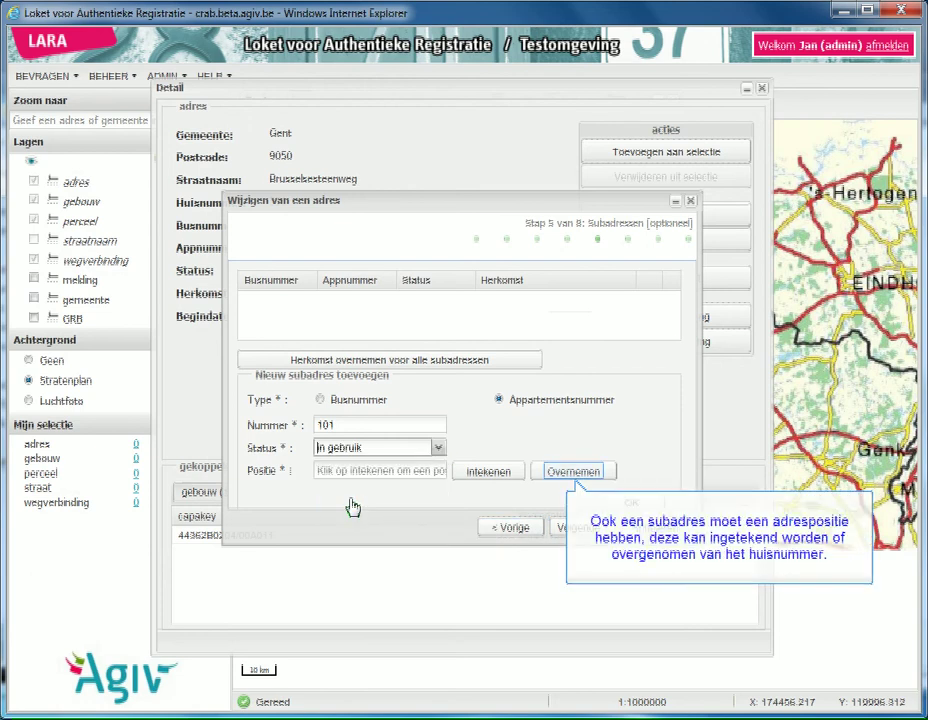
click(571, 472)
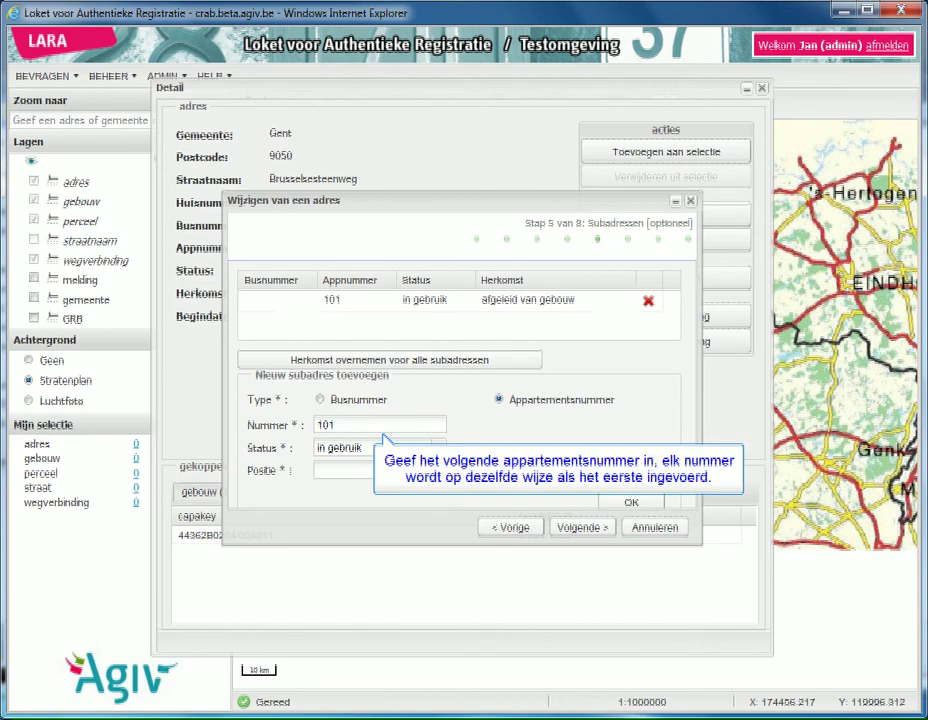
Step: Add apartment 102 with its position derived from the building
click(350, 436)
key(BackSpace)
text(2)
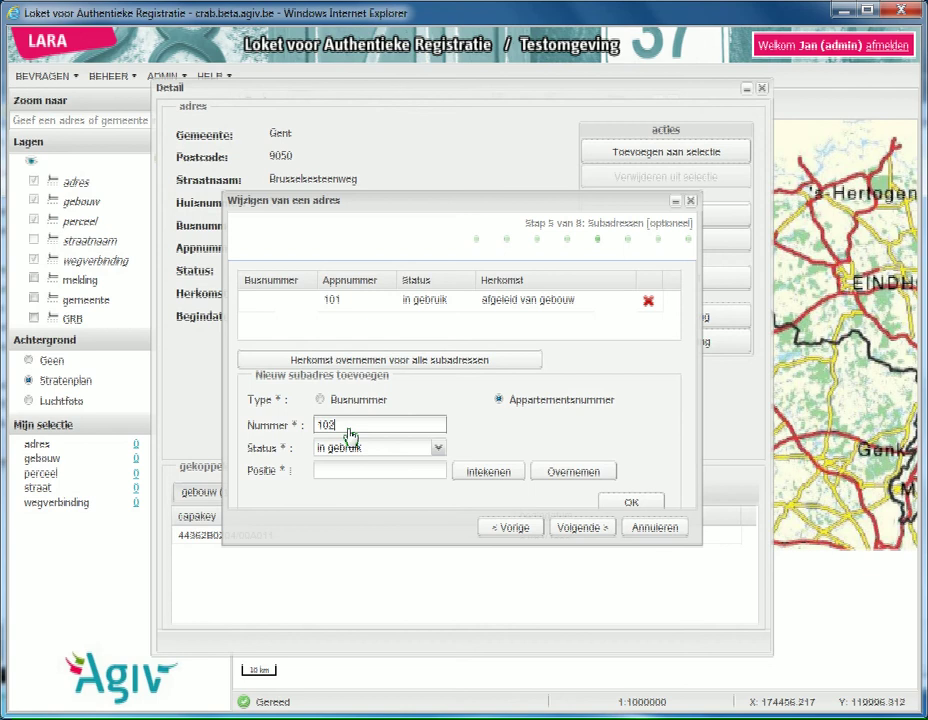
click(565, 474)
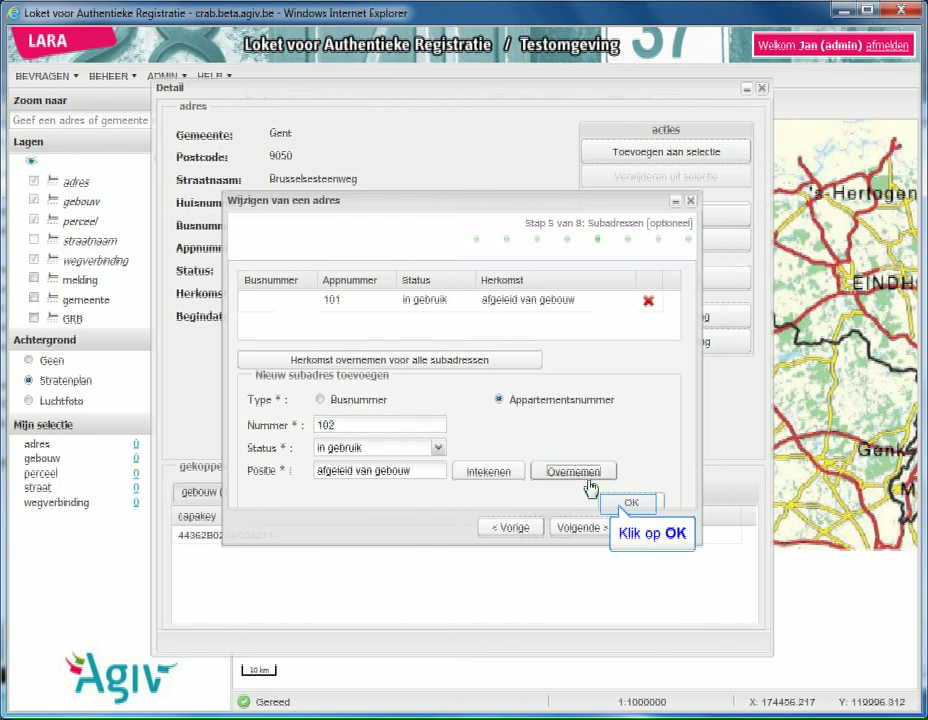
click(630, 502)
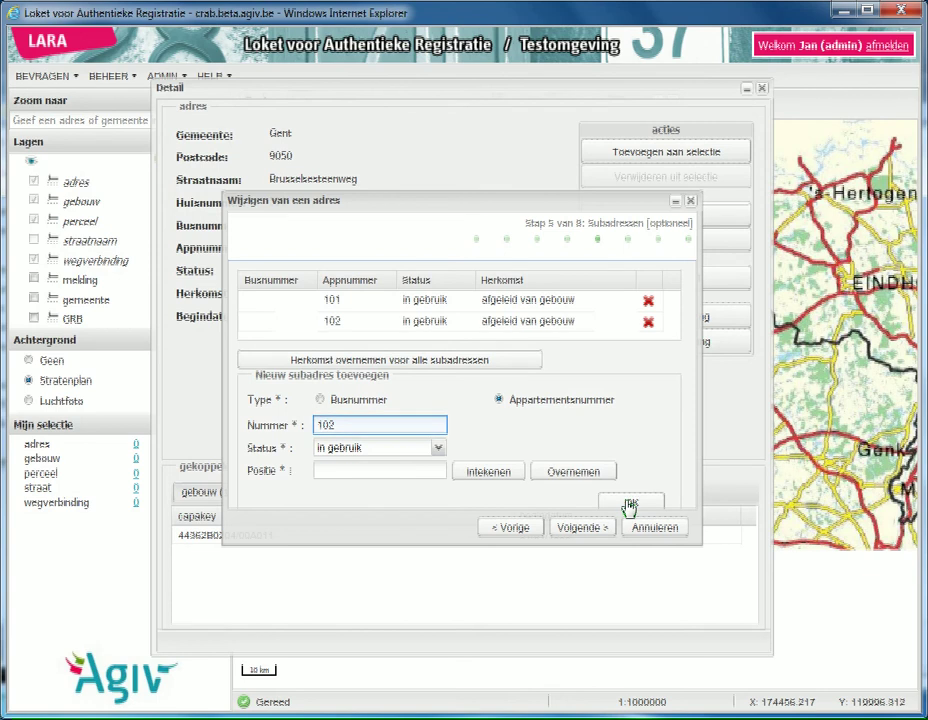
Step: Add apartment 201 with its position derived from the building
click(385, 433)
key(BackSpace)
key(BackSpace)
key(BackSpace)
text(201)
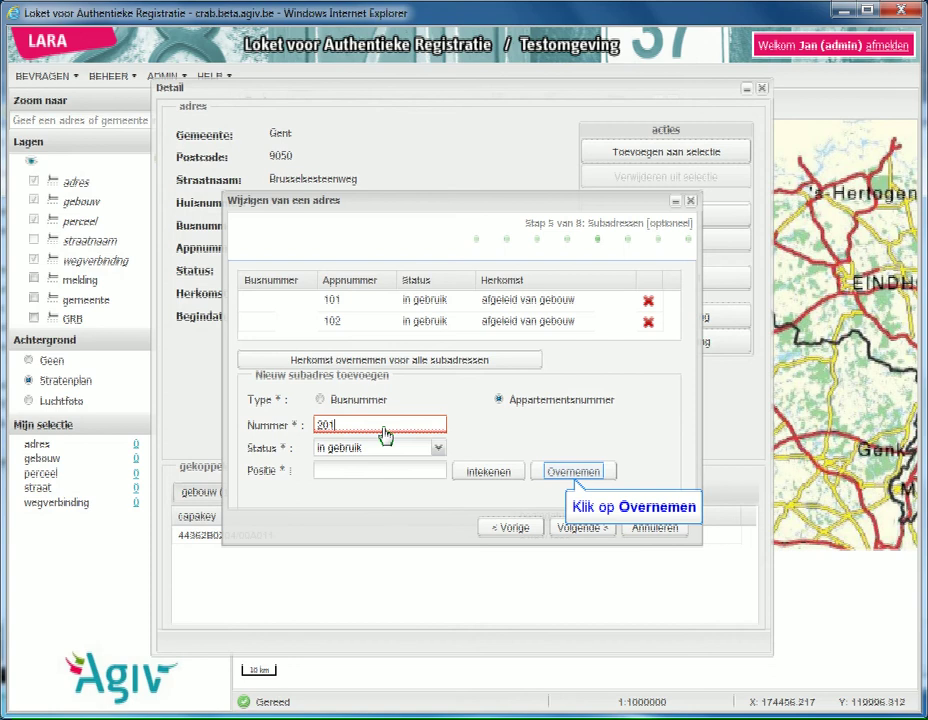
click(577, 472)
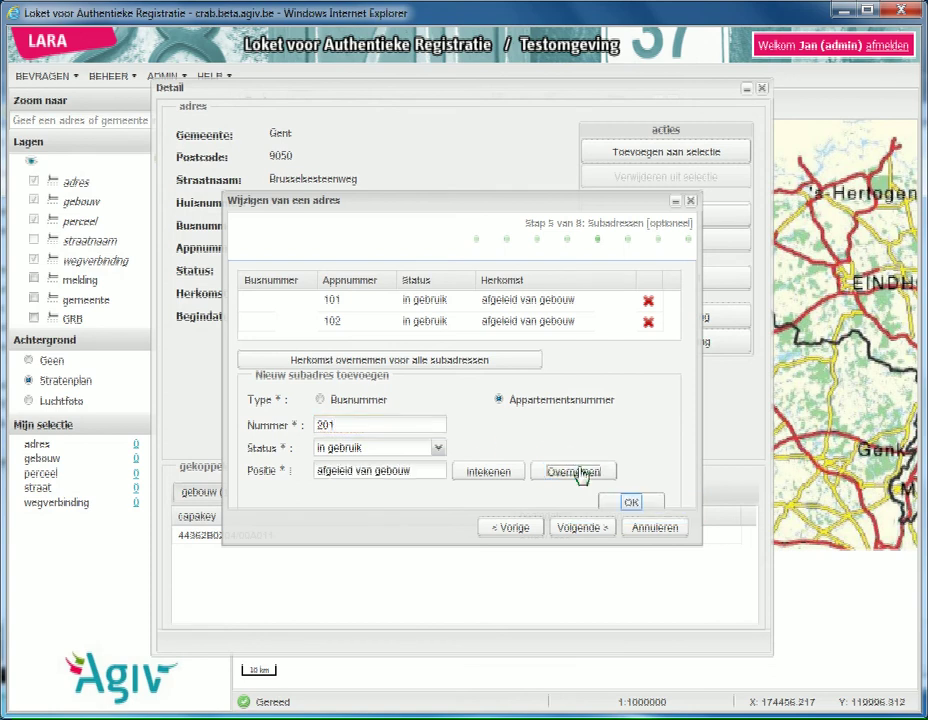
click(632, 504)
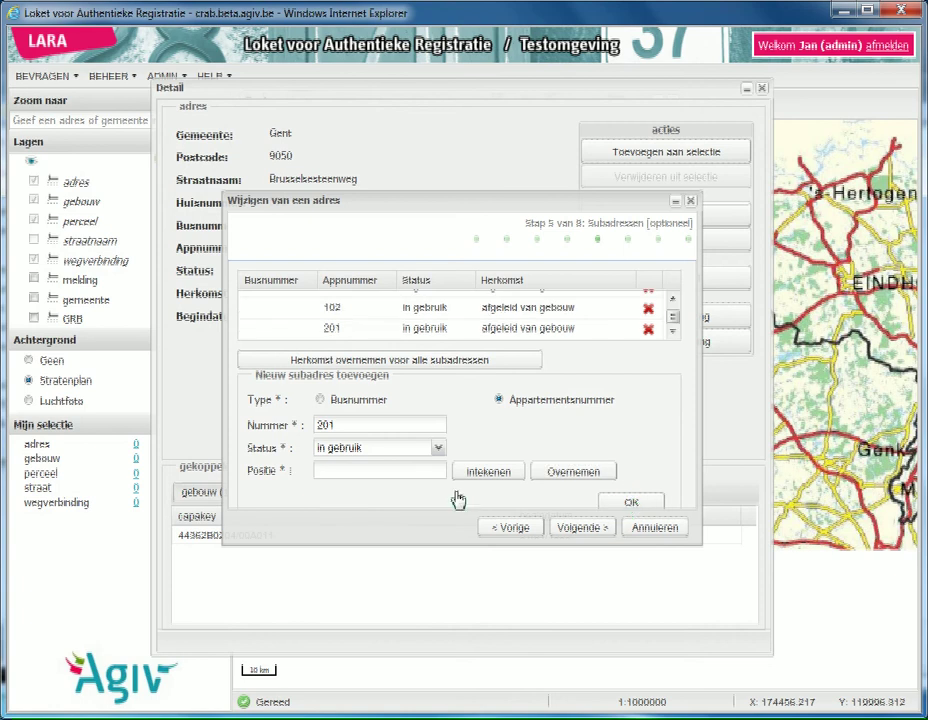
Step: Add apartment 202 with its position derived from the building
click(290, 428)
key(BackSpace)
key(BackSpace)
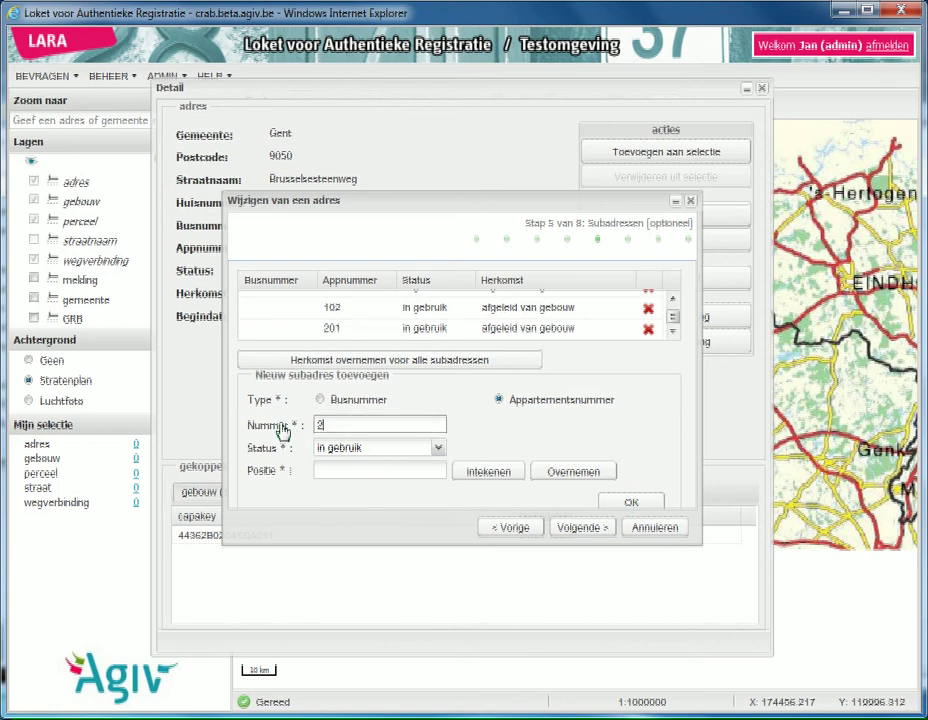
text(03)
click(576, 471)
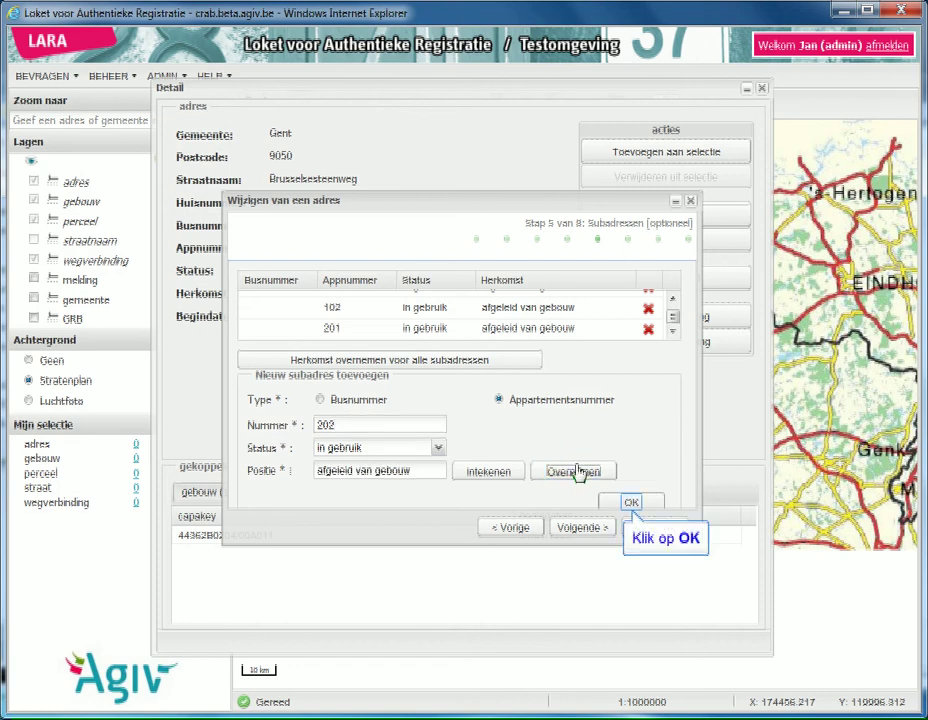
click(631, 502)
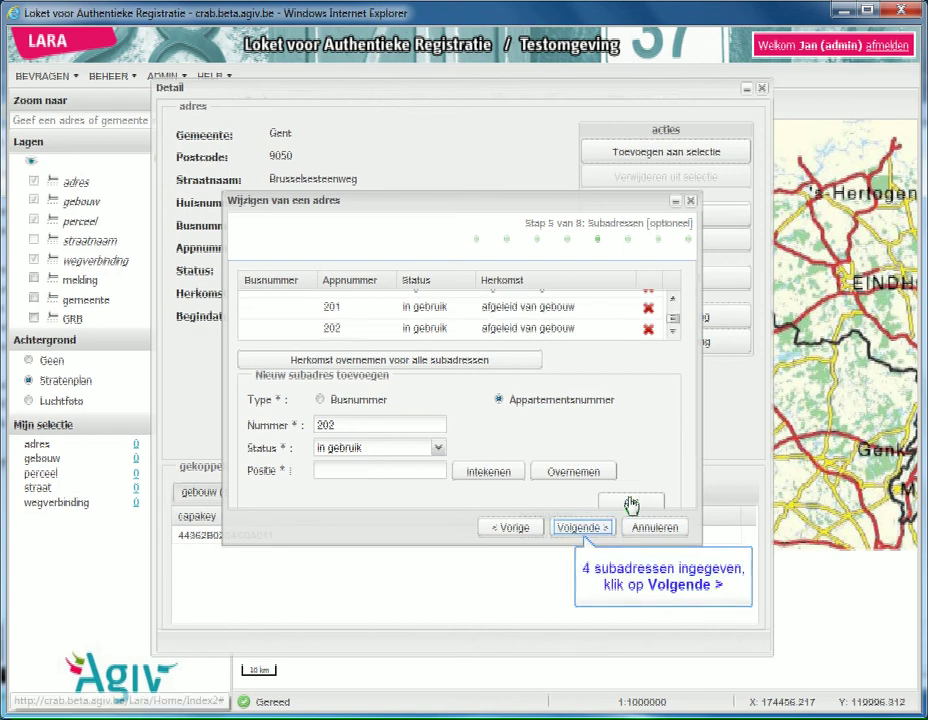
Step: Enter RR indexes 101, 102, 201 and 202 for the four apartments, continuing to step 7
click(592, 531)
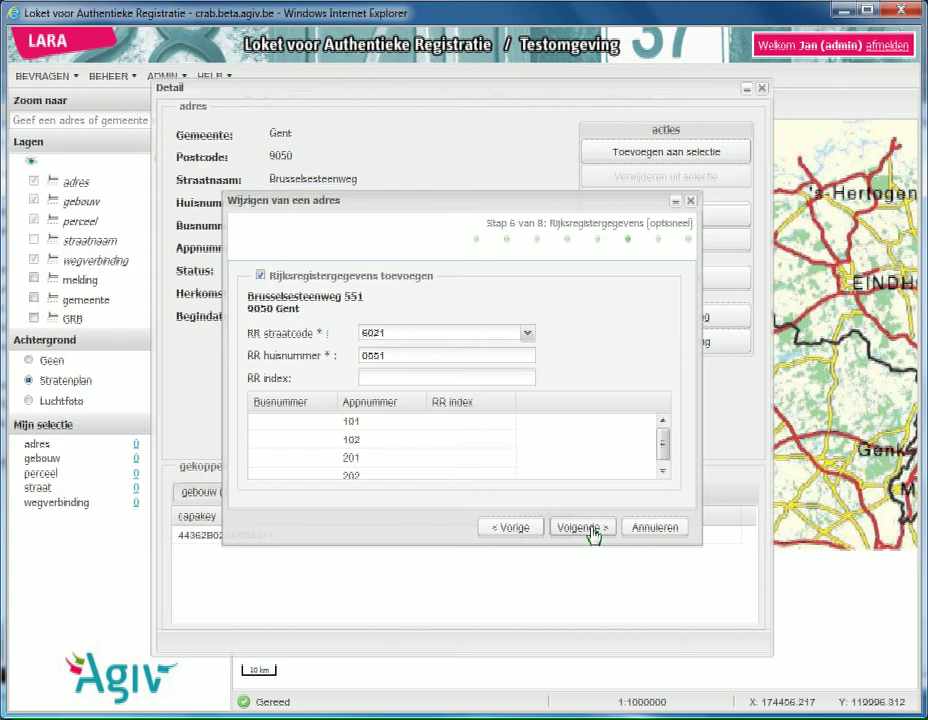
click(464, 425)
text(101)
key(Tab)
text(102)
key(Tab)
text(201)
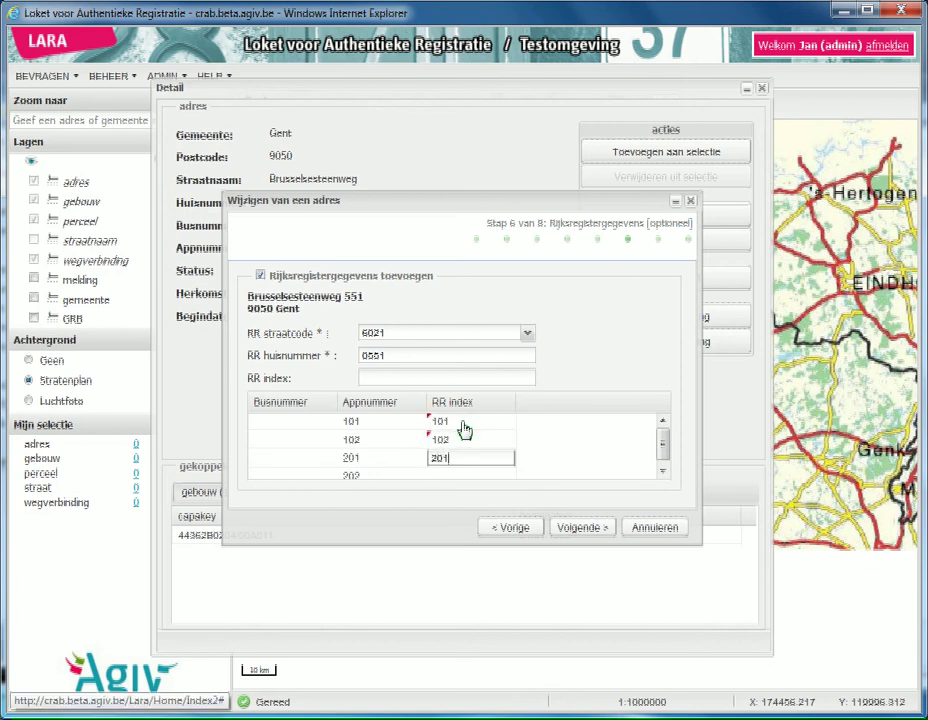
key(Tab)
text(202)
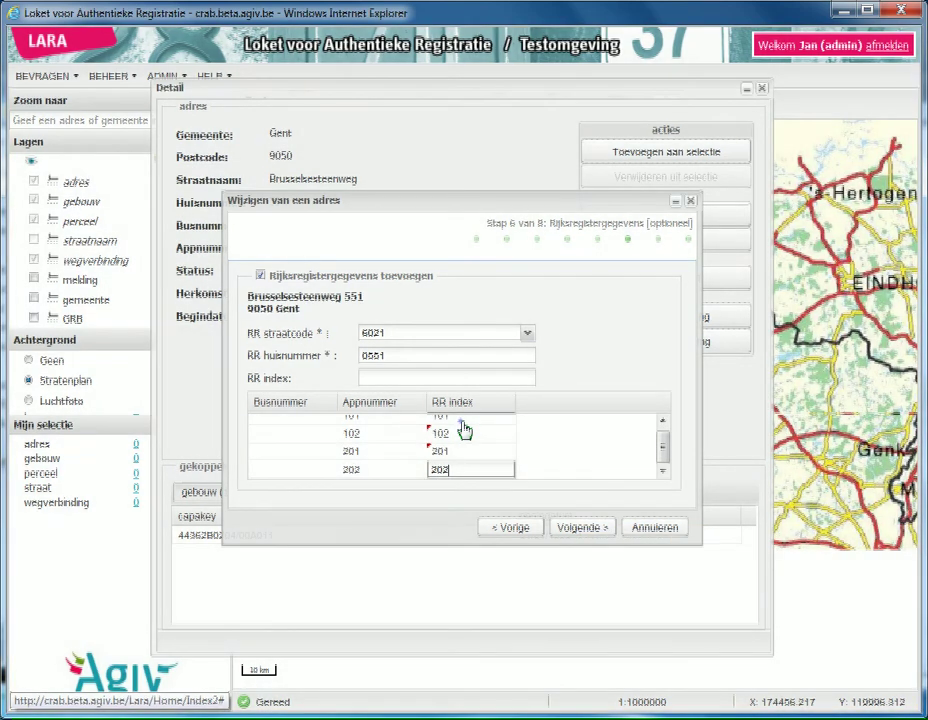
key(Return)
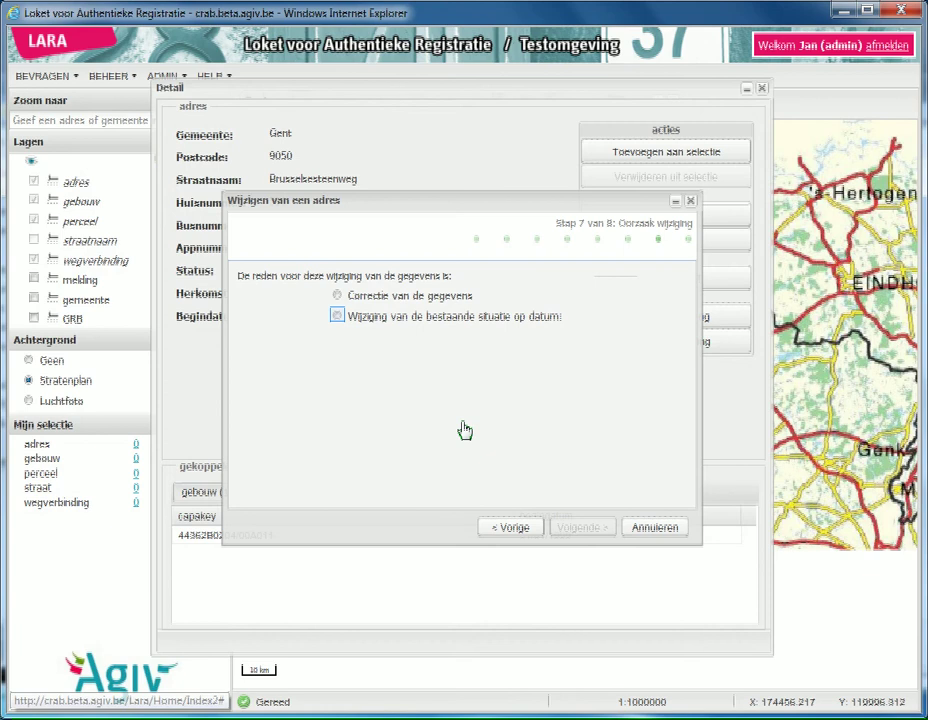
Step: Record the edit as 'Wijziging van de bestaande situatie op datum', save it and finish the wizard
click(337, 318)
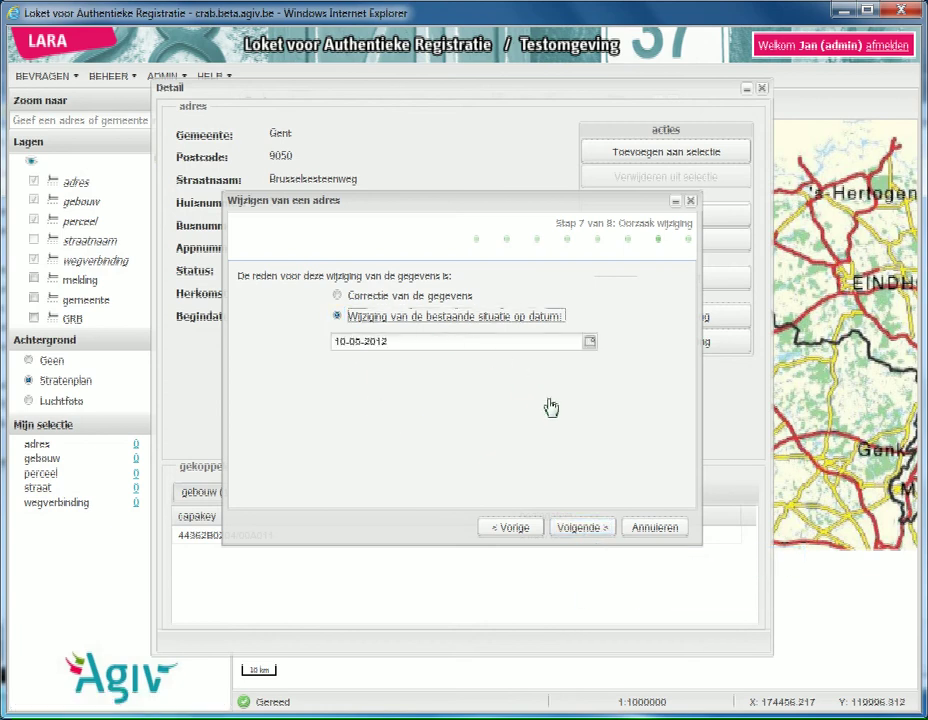
click(584, 527)
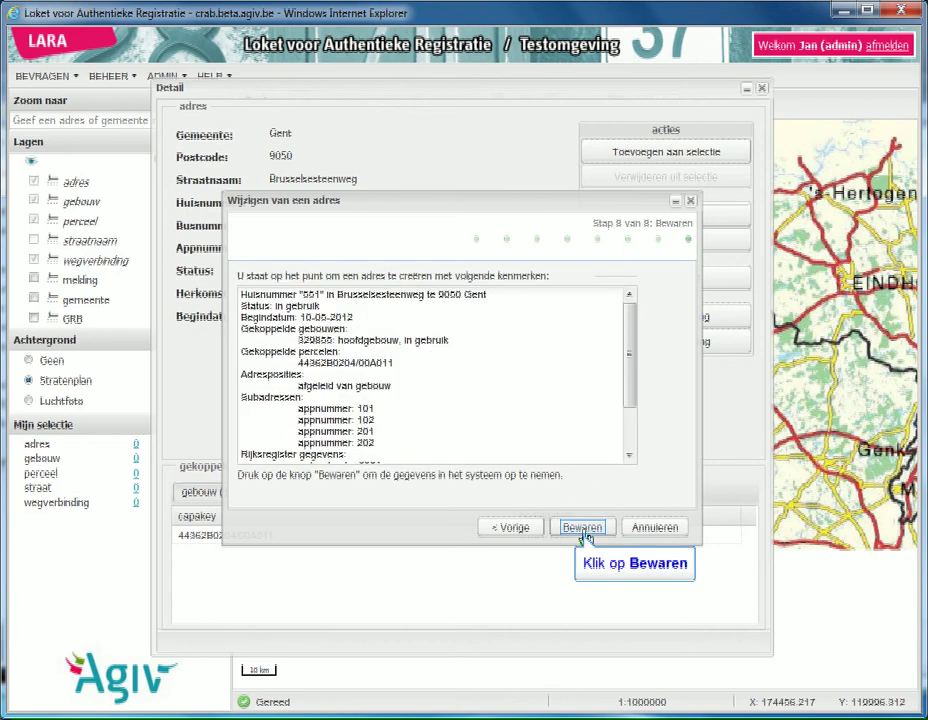
click(588, 530)
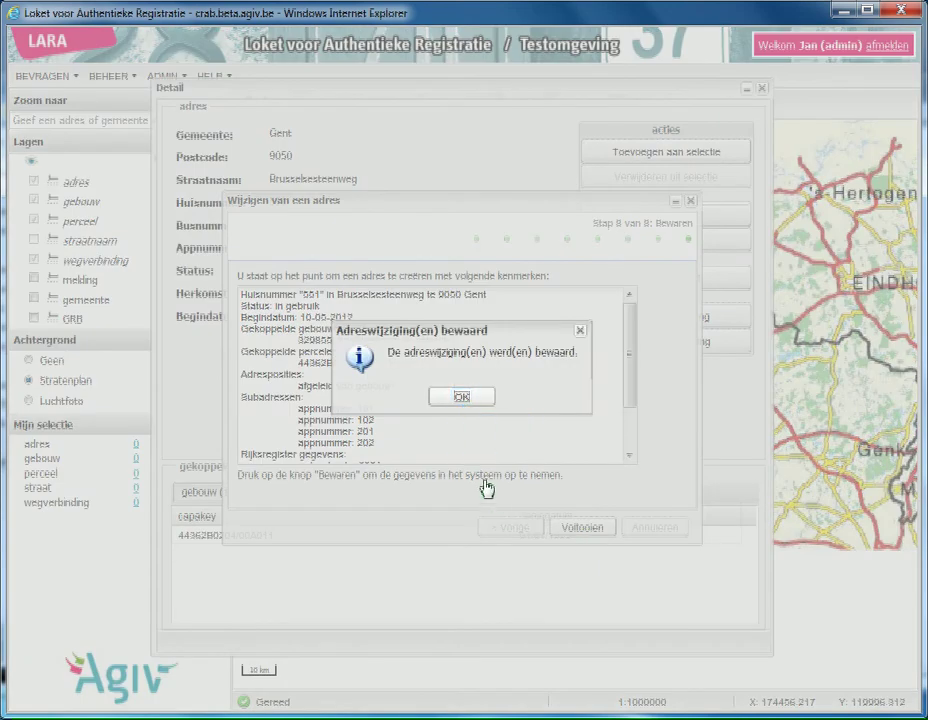
click(466, 401)
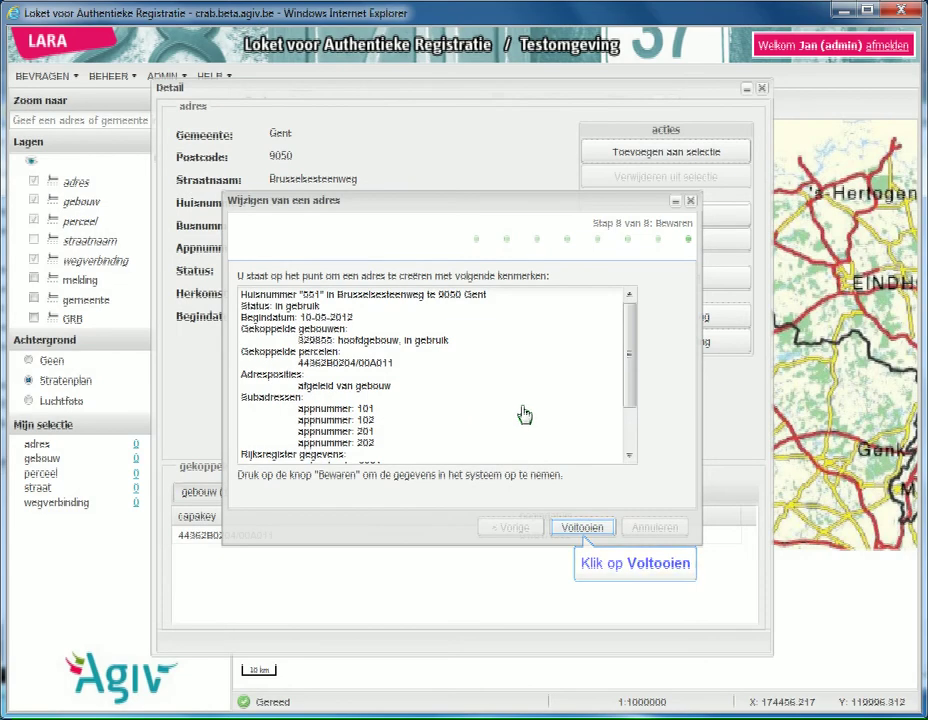
click(579, 529)
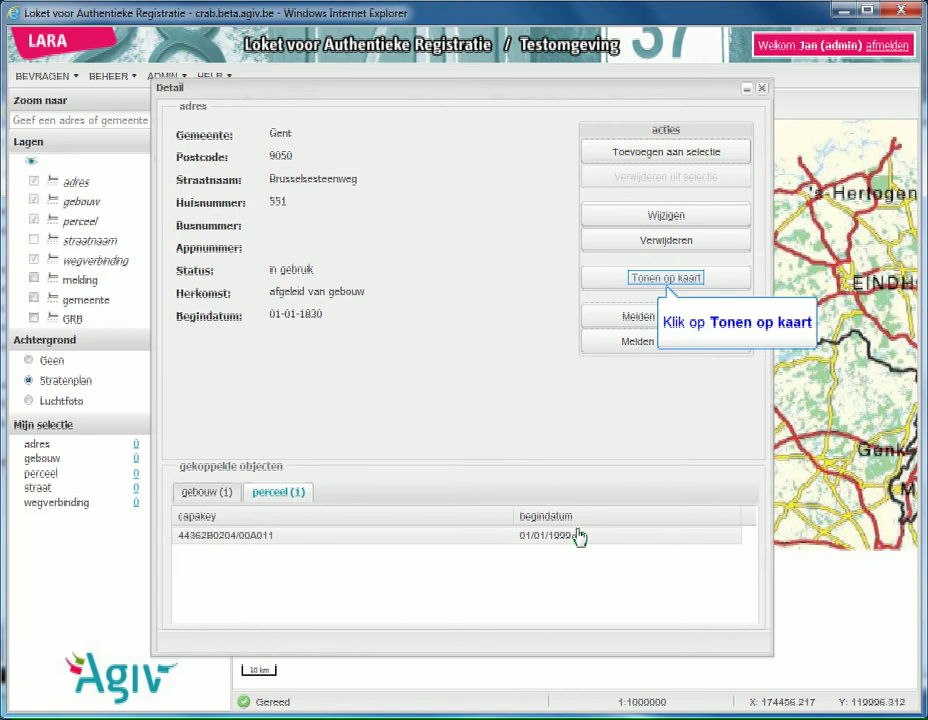
Step: Show address 551 on the map and identify it with the adres layer to list apartments 101, 102, 201, 202
click(662, 285)
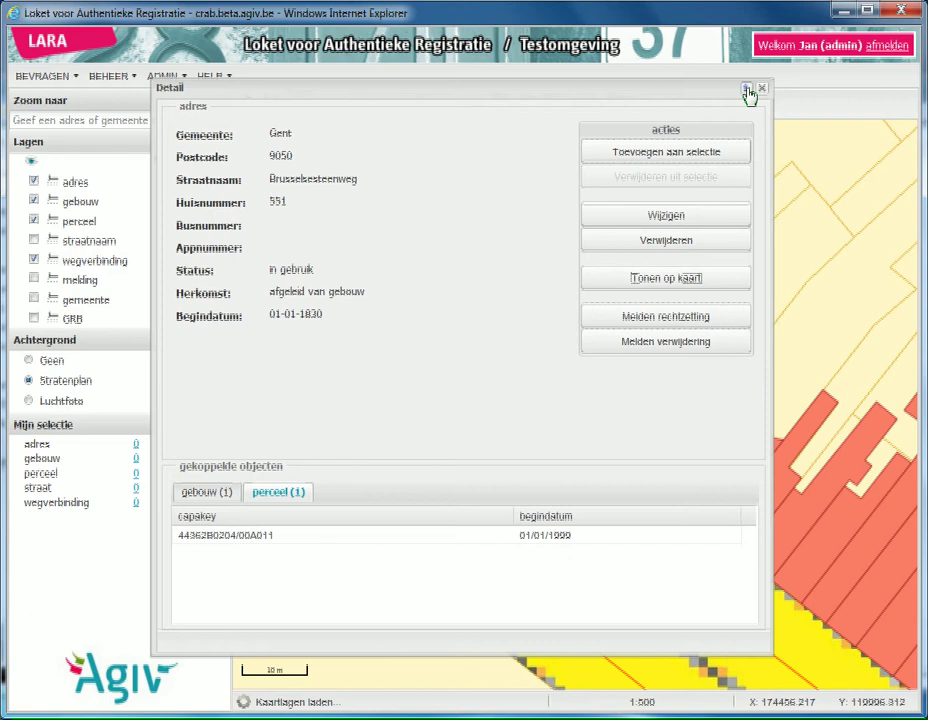
click(747, 88)
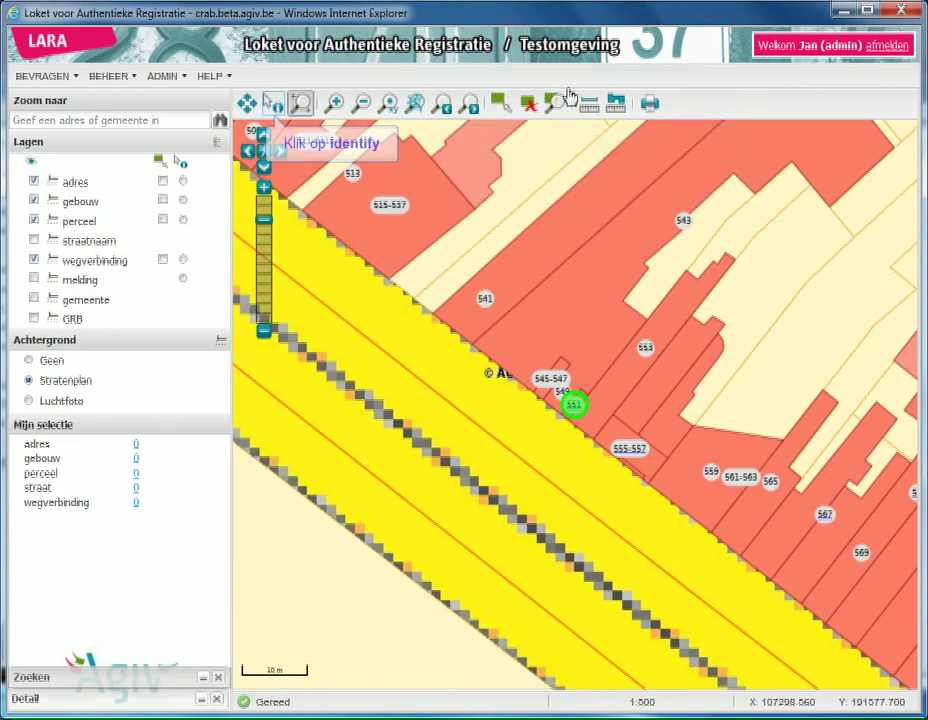
click(276, 106)
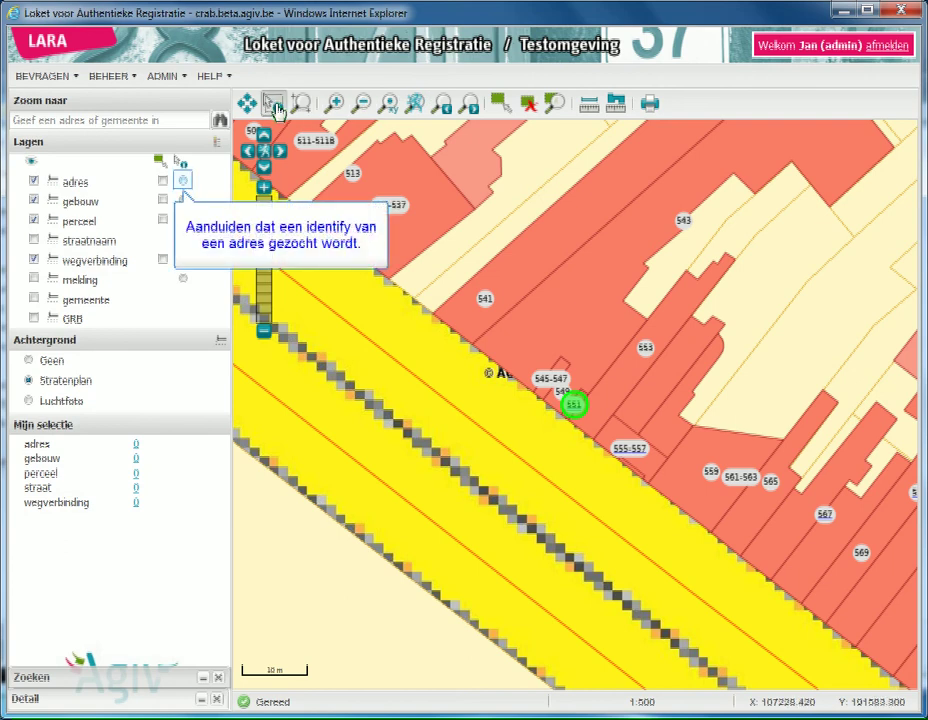
click(184, 182)
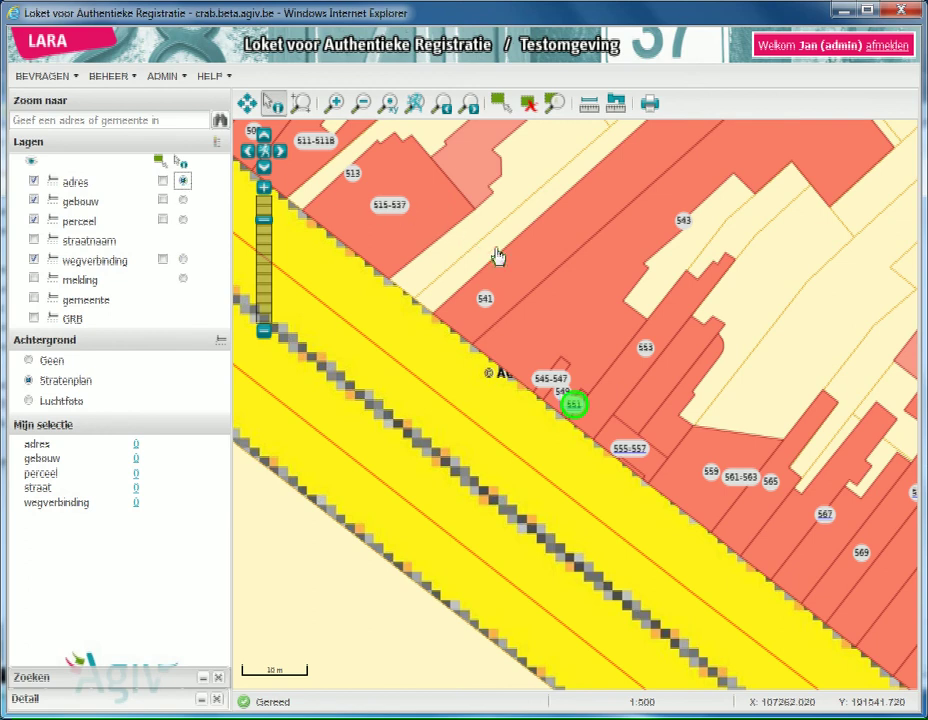
click(570, 403)
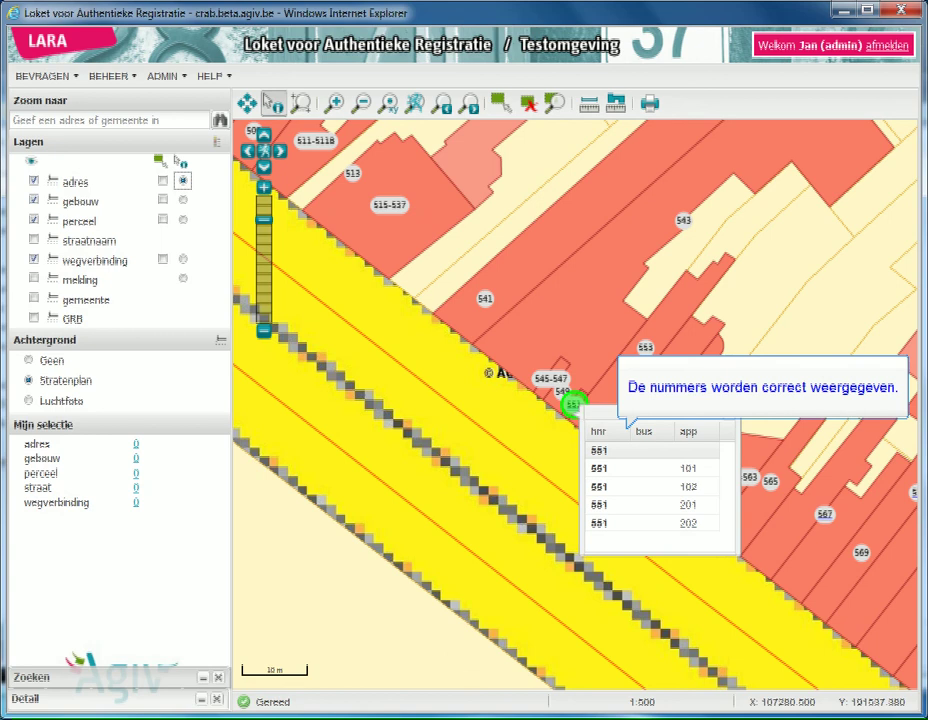